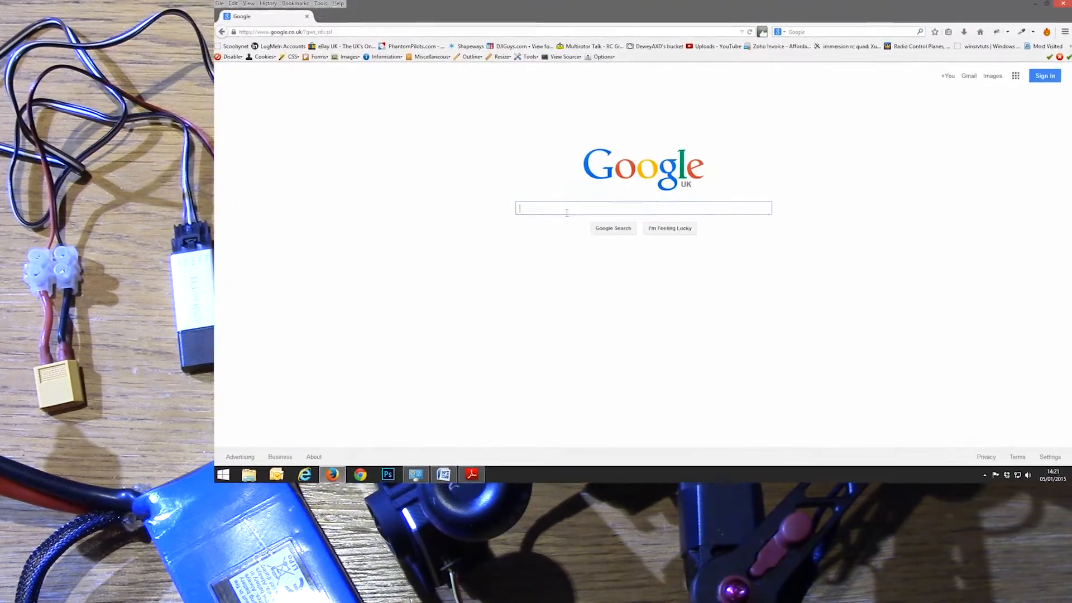
Step: Search Google for "feiyu-tech" and open the official FeiYu Tech website
{"action": "type", "text": "fei"}
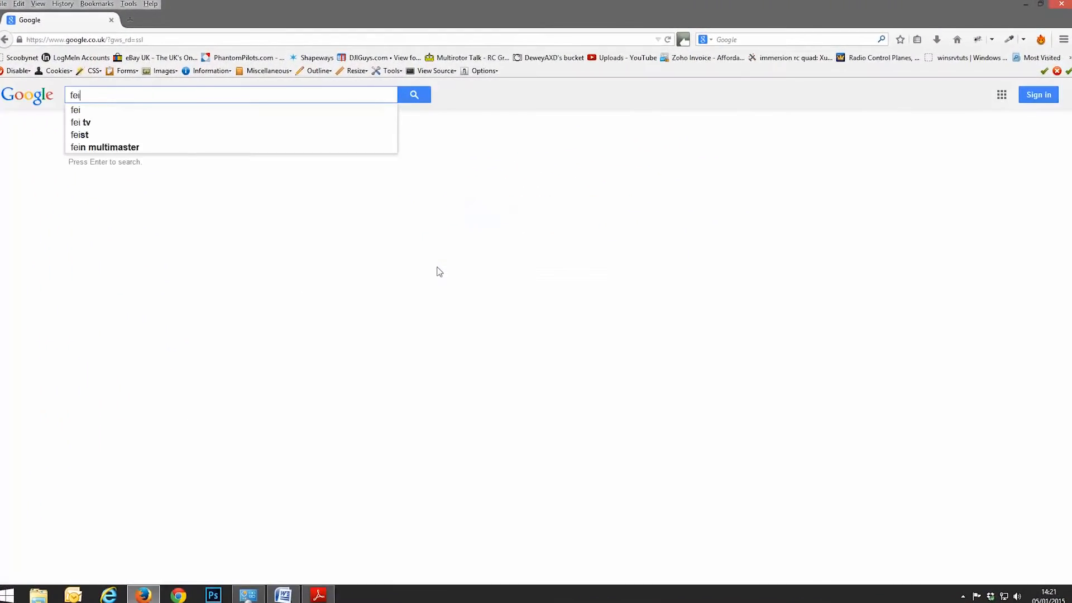
{"action": "type", "text": "yu-tech"}
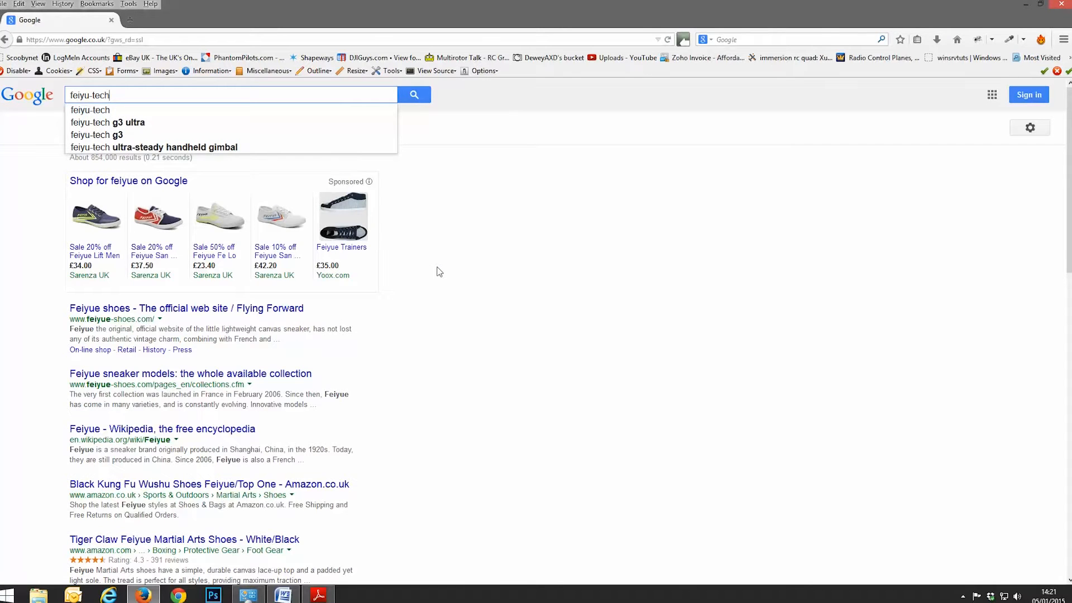
{"action": "key", "text": "Return"}
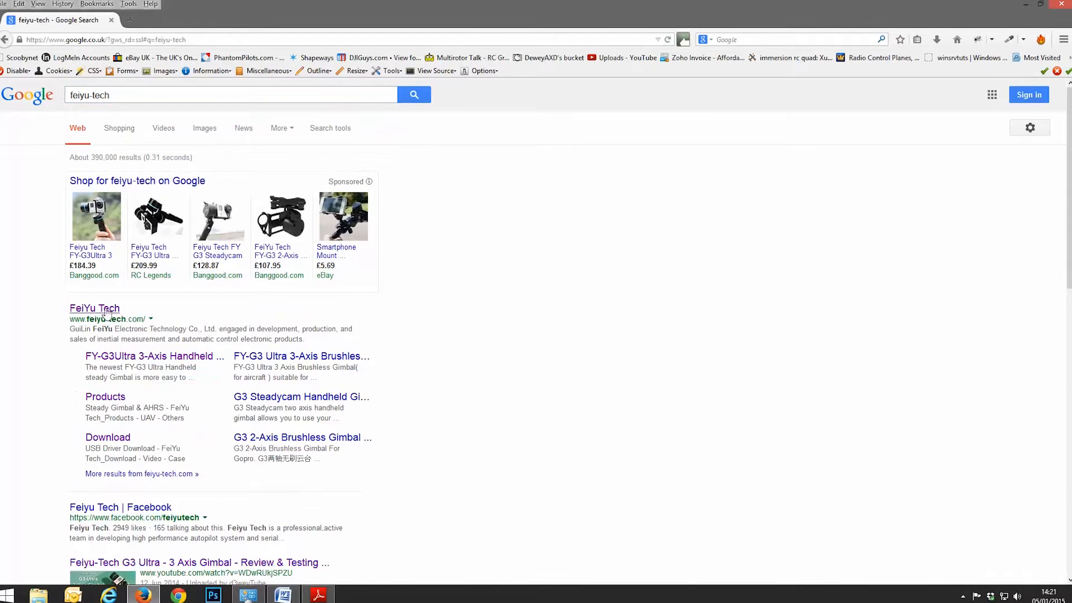
{"action": "left_click", "coordinate": [107, 311]}
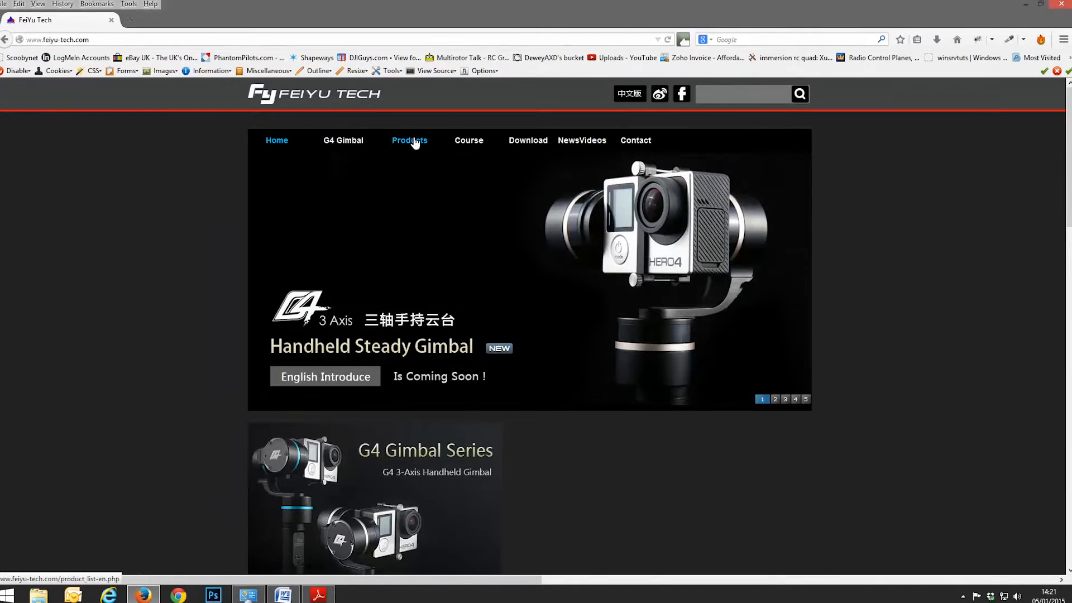
Step: Open the FY-G3 Gimbal With Phantom Mount product page and show its download section
{"action": "left_click", "coordinate": [400, 144]}
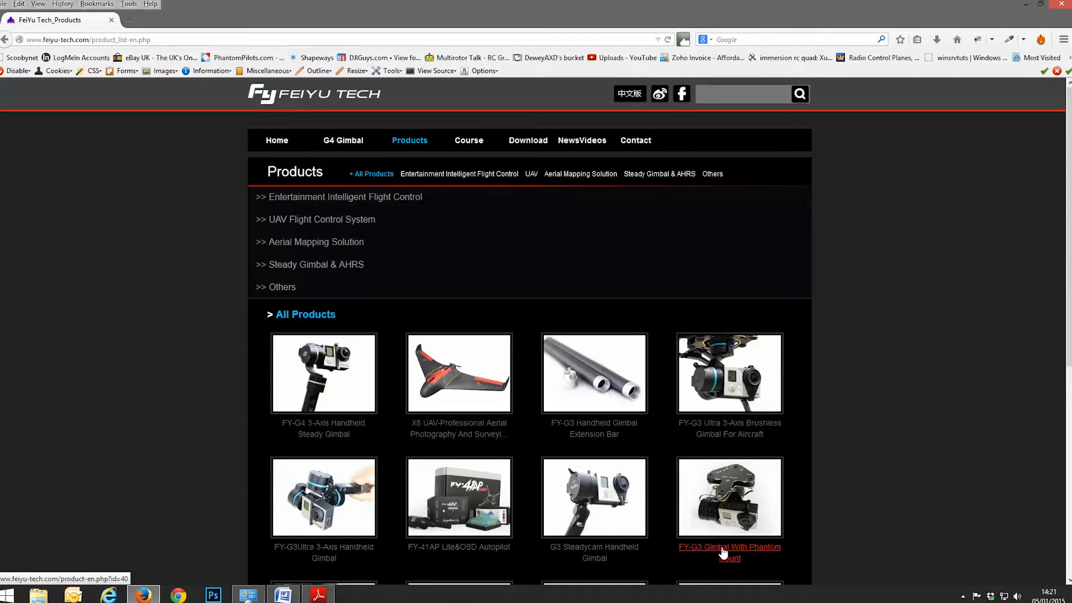
{"action": "left_click", "coordinate": [722, 504]}
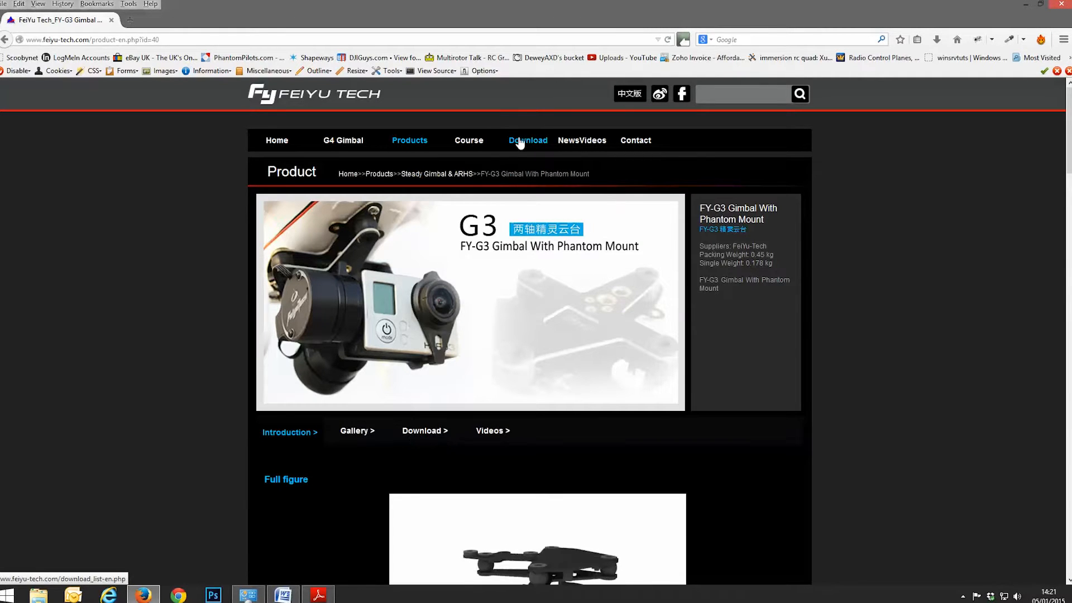
{"action": "left_click", "coordinate": [421, 433]}
{"action": "scroll", "coordinate": [424, 438], "scroll_direction": "down", "scroll_amount": 5}
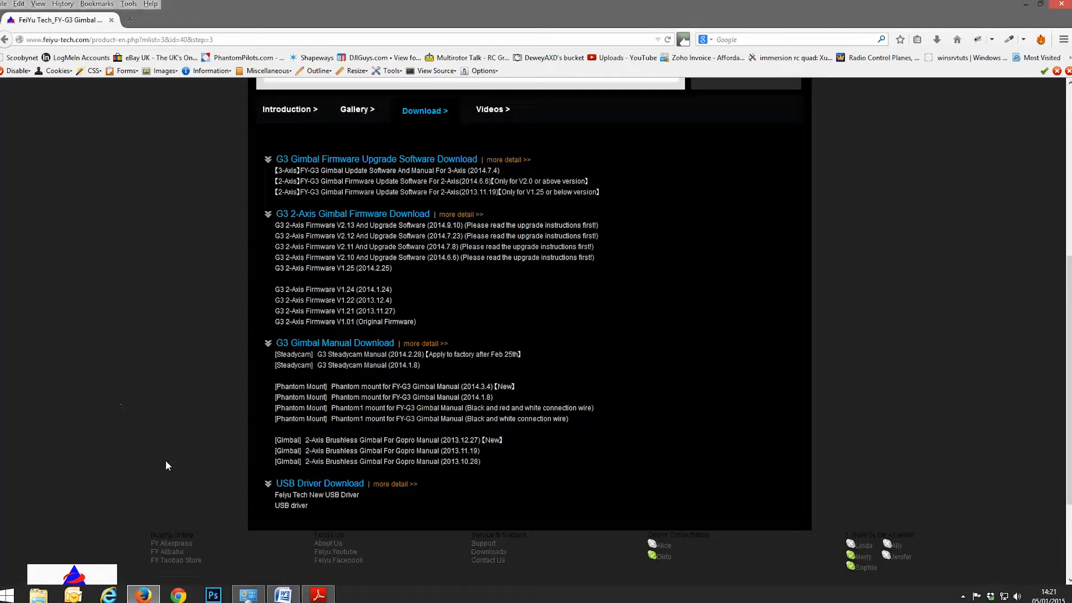
Step: Download the Feiyu Tech New USB Driver and save the CP2102 USB Drive.rar file
{"action": "left_click", "coordinate": [337, 501]}
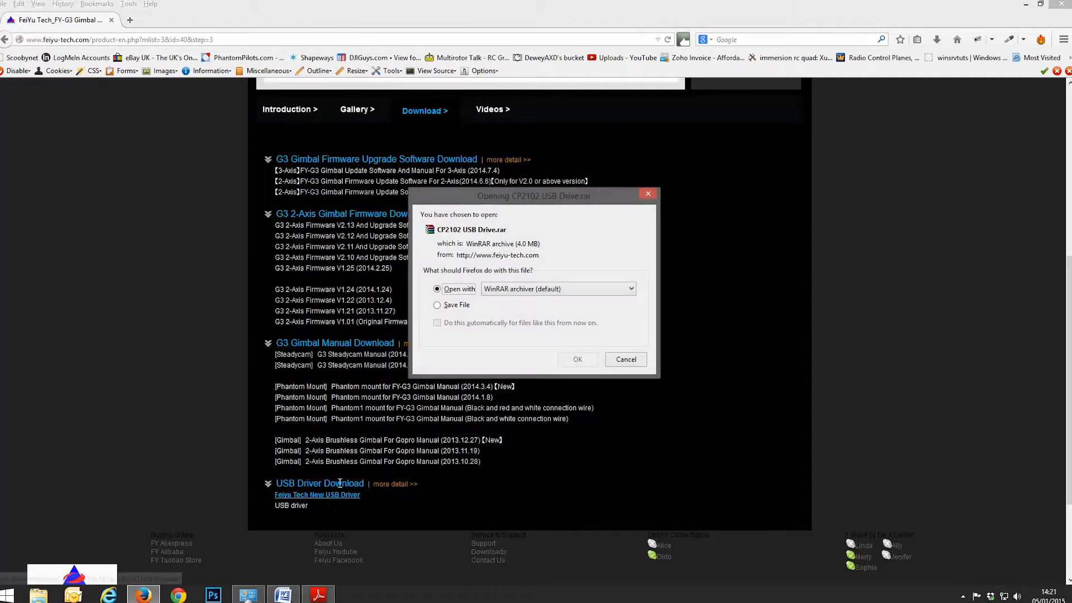
{"action": "left_click", "coordinate": [437, 306]}
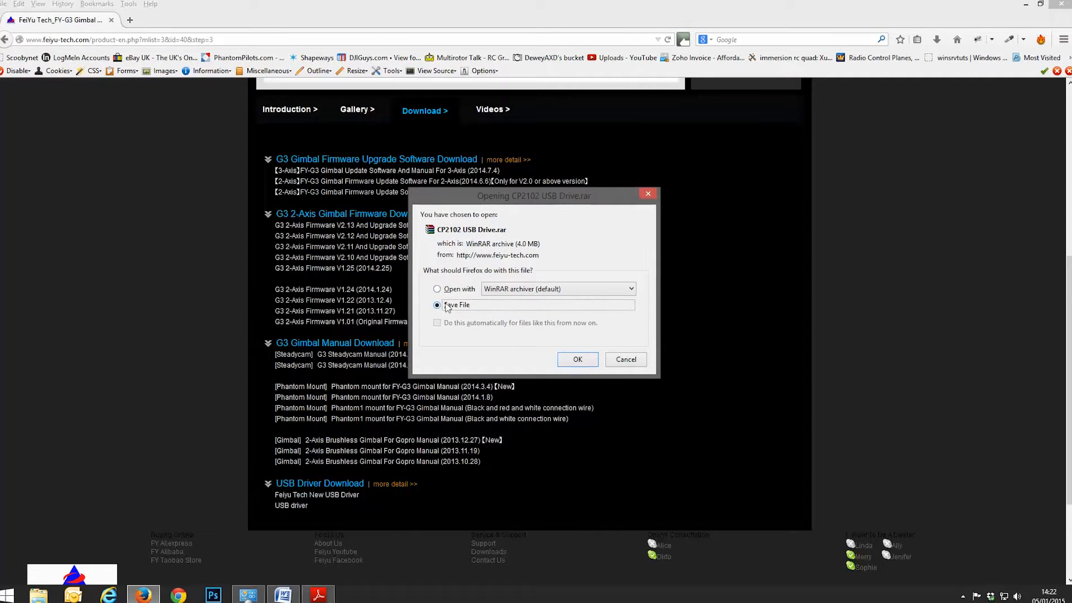
{"action": "left_click", "coordinate": [573, 363]}
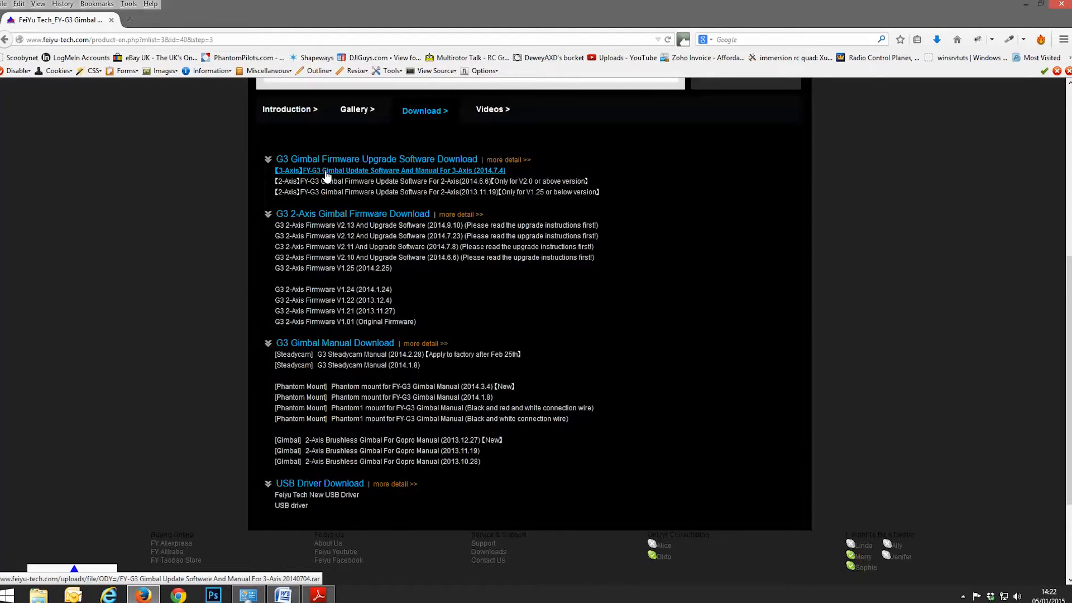
Step: Download and save the G3 2-Axis Firmware V2.13 And Upgrade Software archive dated 2014.9.10
{"action": "left_click", "coordinate": [359, 231]}
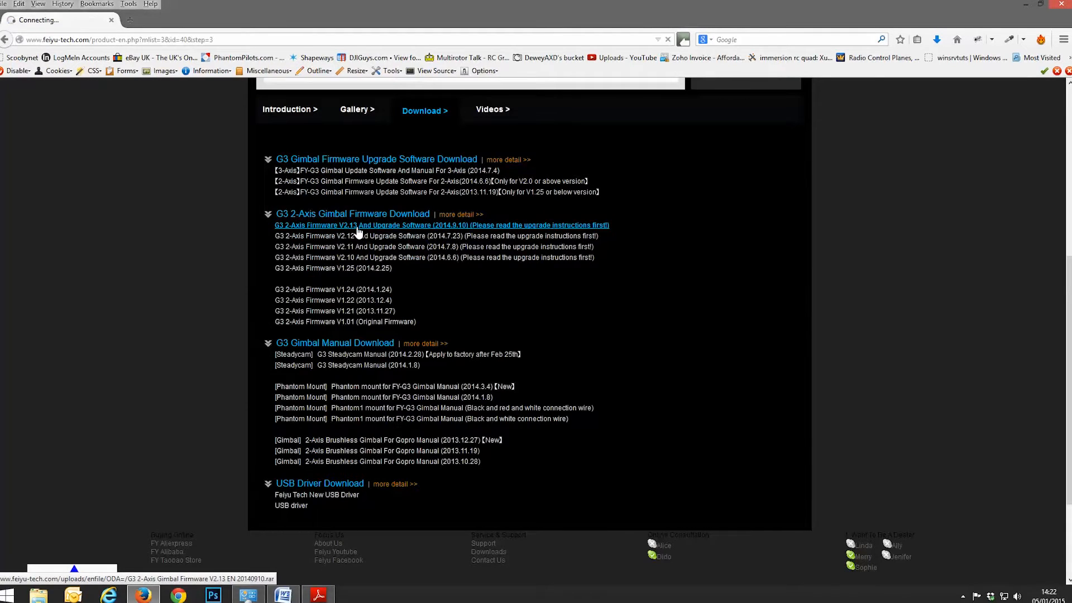
{"action": "left_click", "coordinate": [451, 306]}
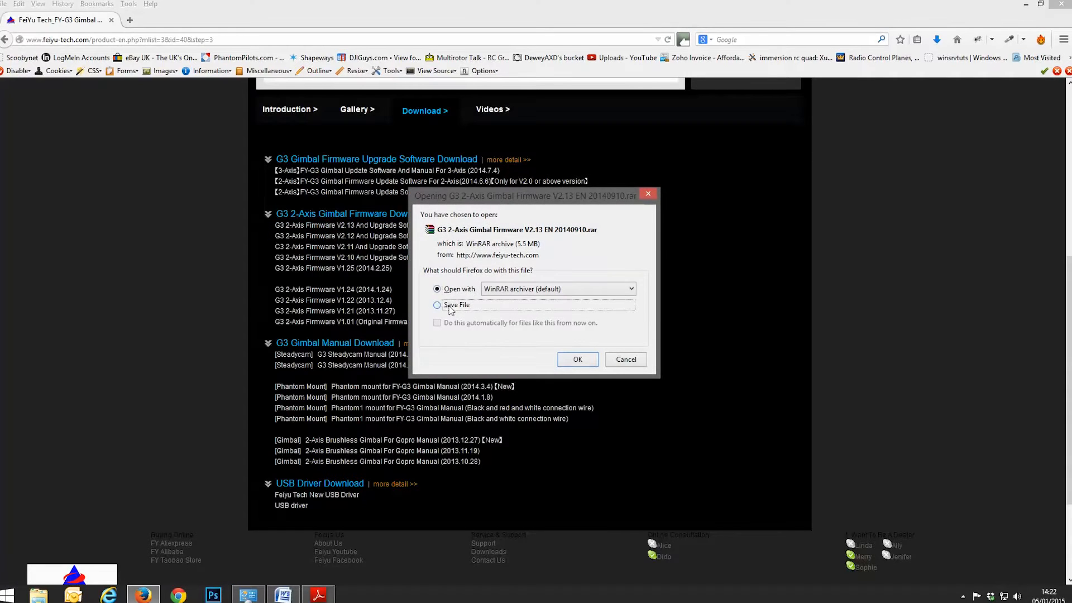
{"action": "left_click", "coordinate": [579, 360]}
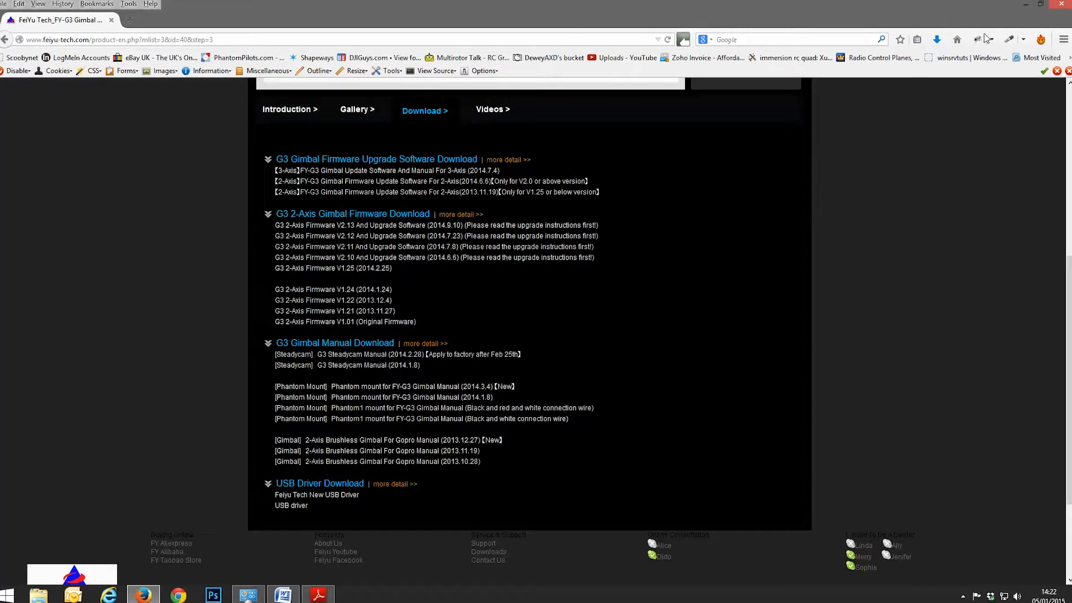
Step: Open the downloaded G3 2-Axis Gimbal Firmware V2.13 archive in WinRAR, examine its extraction path options, and close it without extracting
{"action": "left_click", "coordinate": [937, 40]}
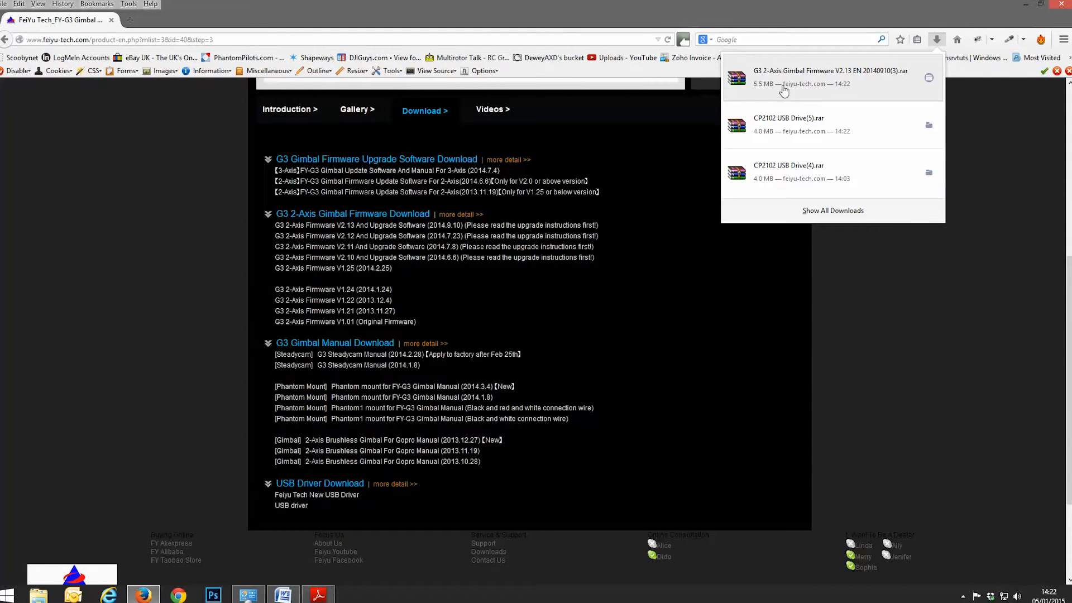
{"action": "left_click", "coordinate": [773, 90]}
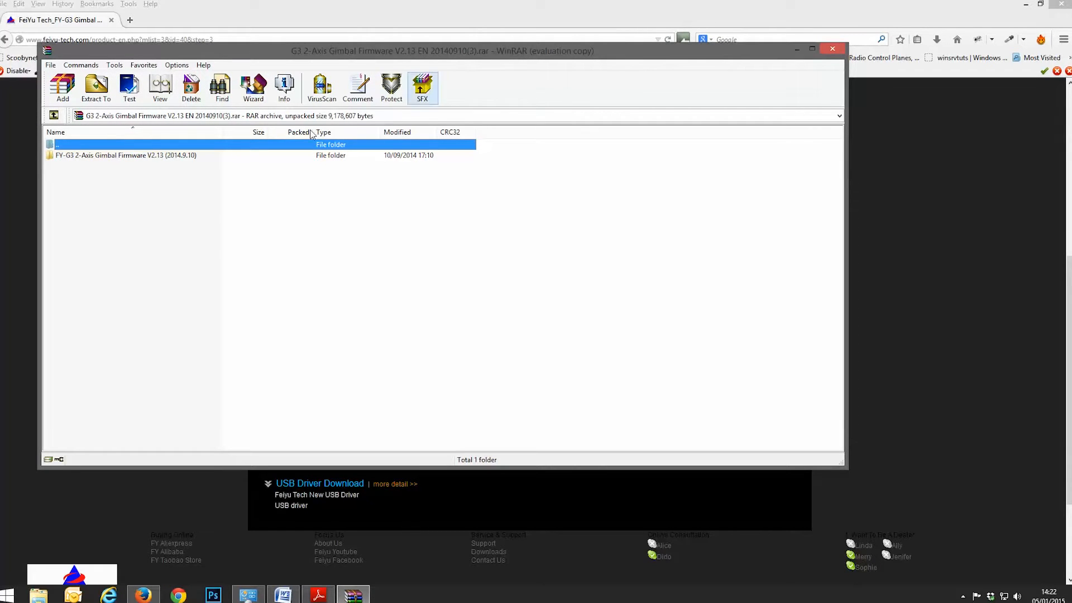
{"action": "left_click", "coordinate": [95, 104]}
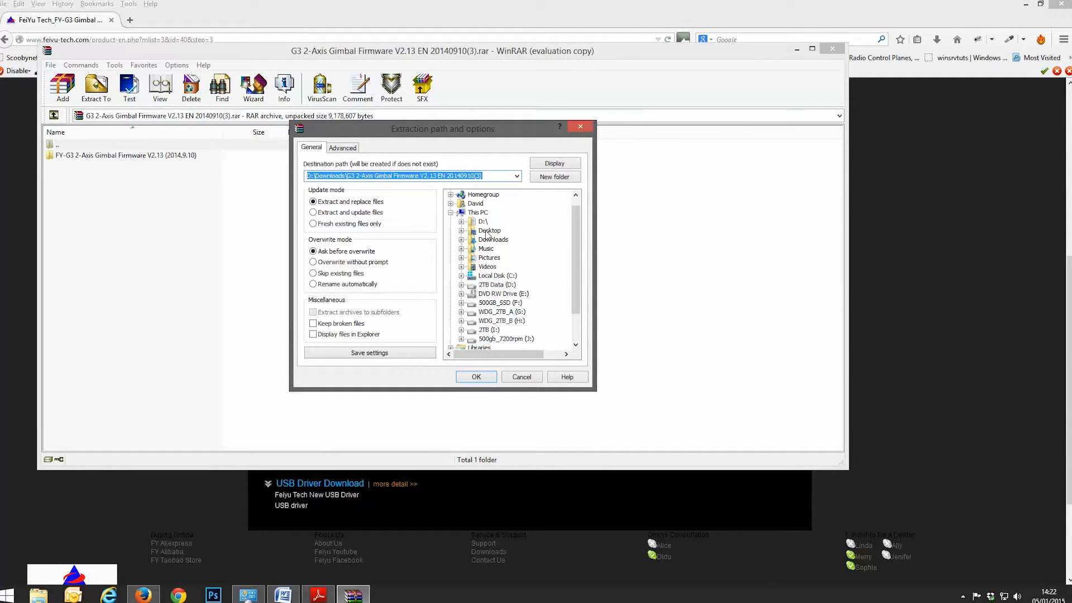
{"action": "left_click", "coordinate": [521, 377]}
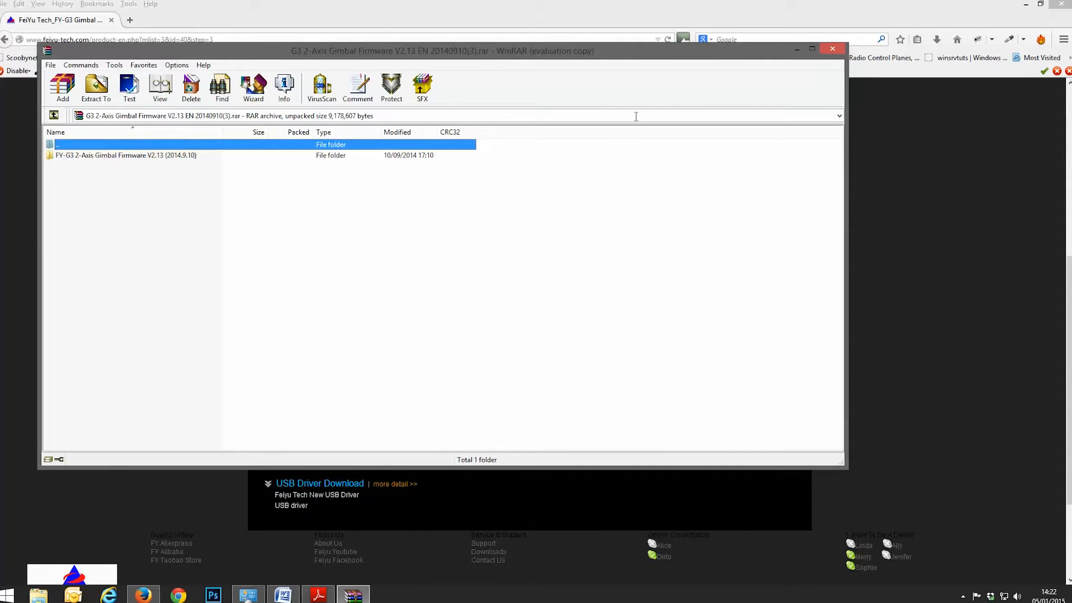
{"action": "left_click", "coordinate": [832, 49]}
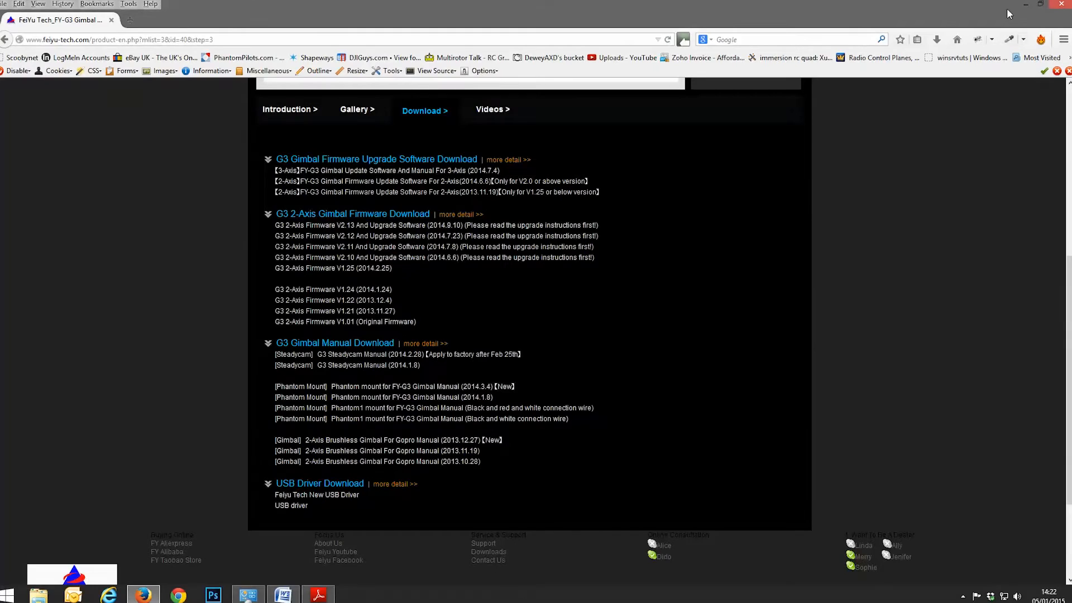
Step: Switch to the desktop and open the CP210x_VCP_Windows folder inside the CP2102 USB Drive folder
{"action": "left_click", "coordinate": [1027, 5]}
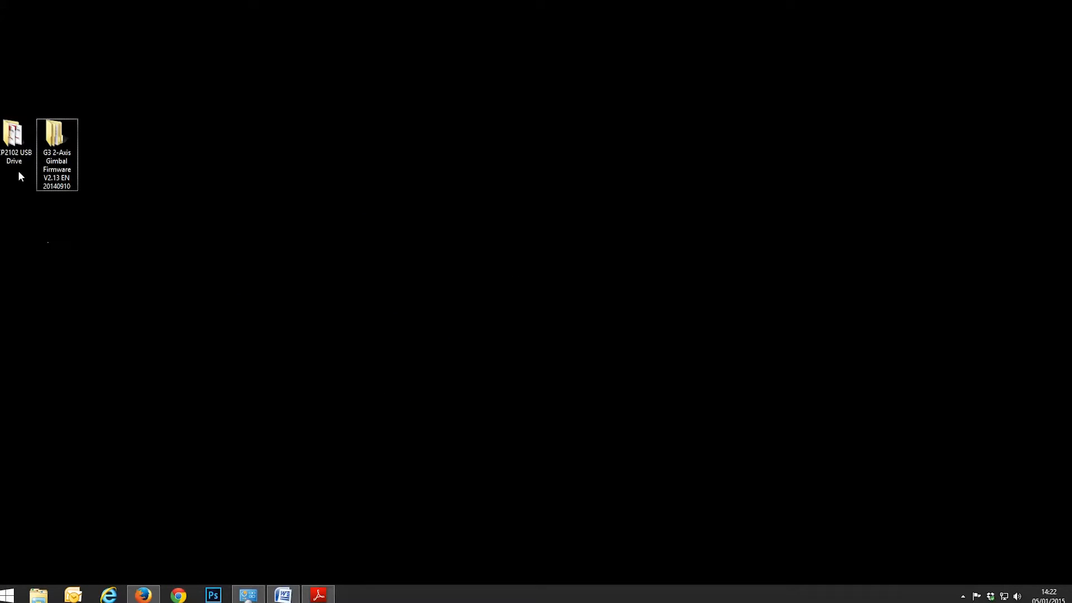
{"action": "double_click", "coordinate": [18, 153]}
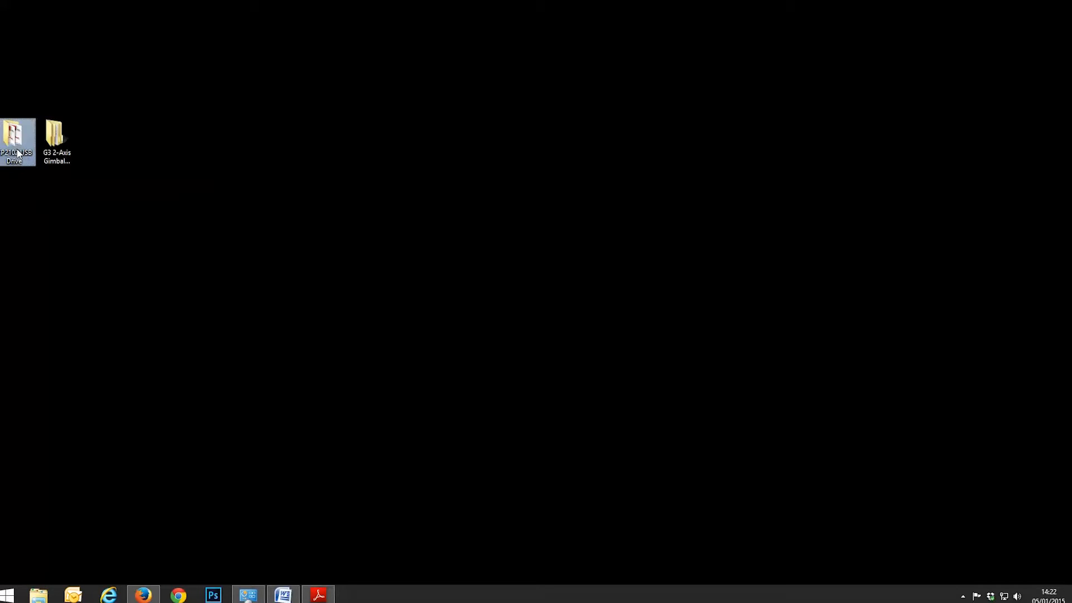
{"action": "left_click_drag", "start_coordinate": [359, 137], "coordinate": [594, 136]}
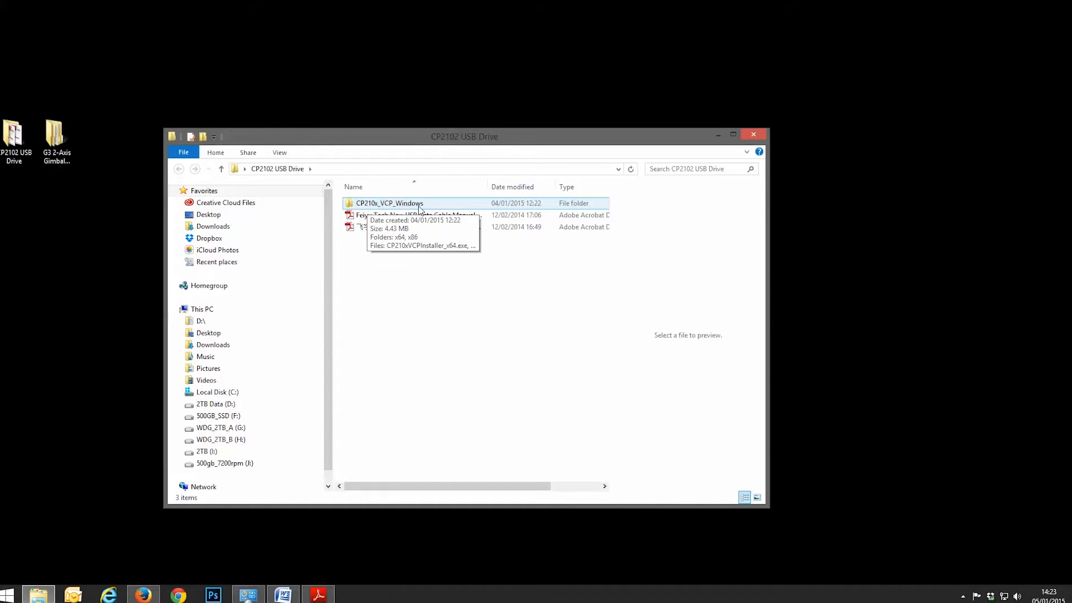
{"action": "double_click", "coordinate": [382, 204]}
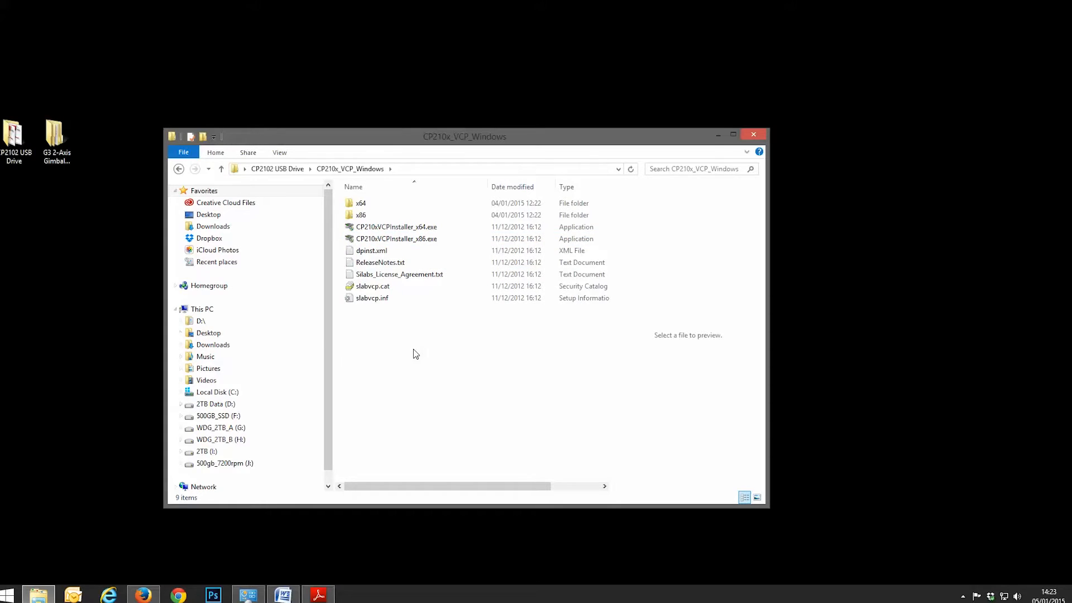
Step: Check in the computer's system properties whether Windows is 32-bit or 64-bit
{"action": "left_click", "coordinate": [7, 595]}
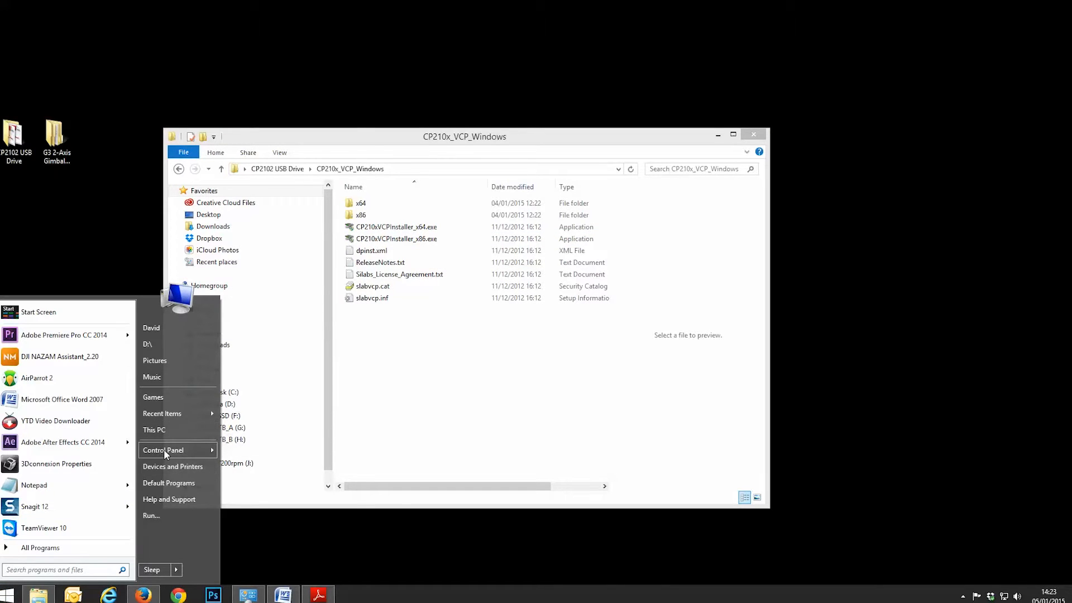
{"action": "mouse_move", "coordinate": [166, 454]}
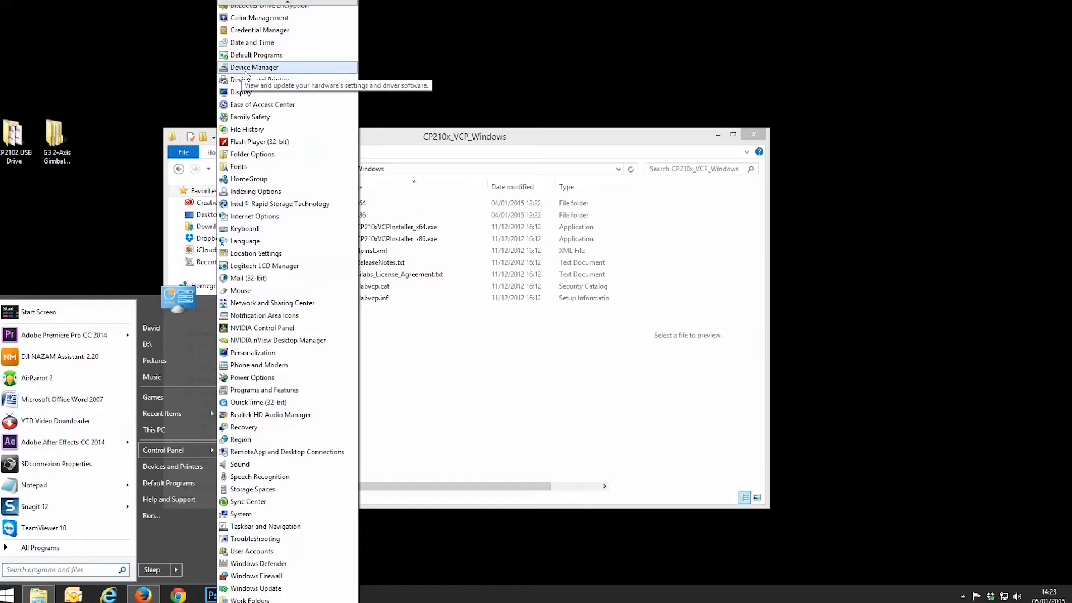
{"action": "right_click", "coordinate": [162, 433]}
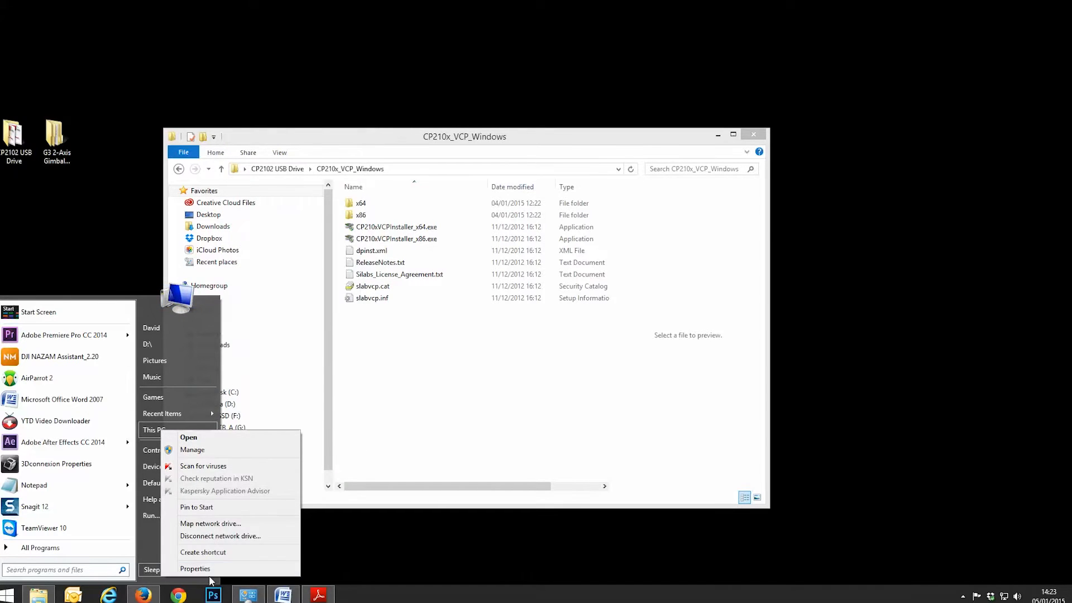
{"action": "left_click", "coordinate": [196, 568]}
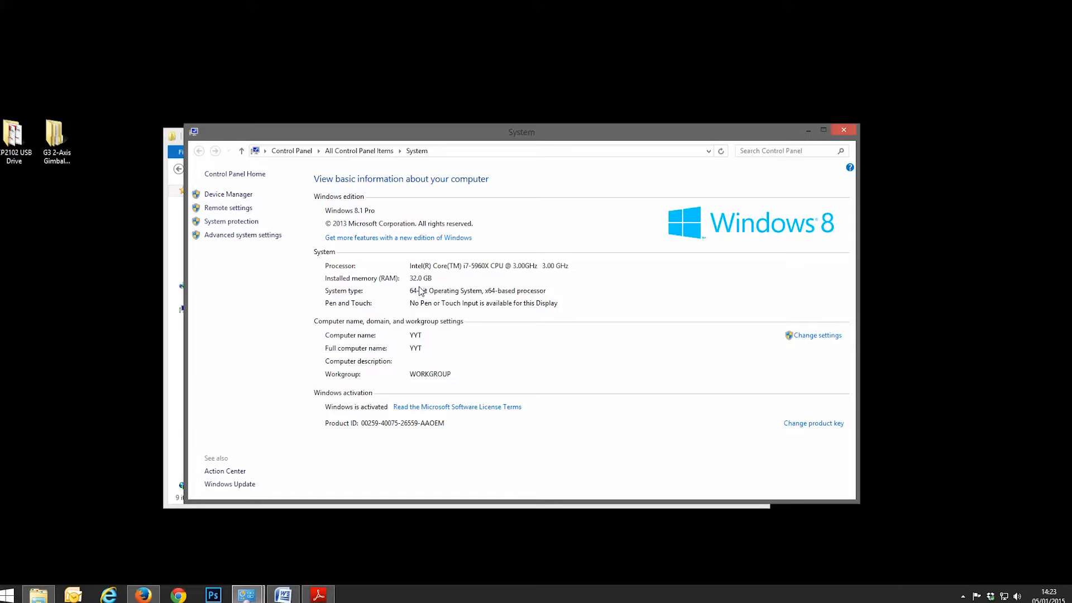
{"action": "left_click", "coordinate": [844, 131]}
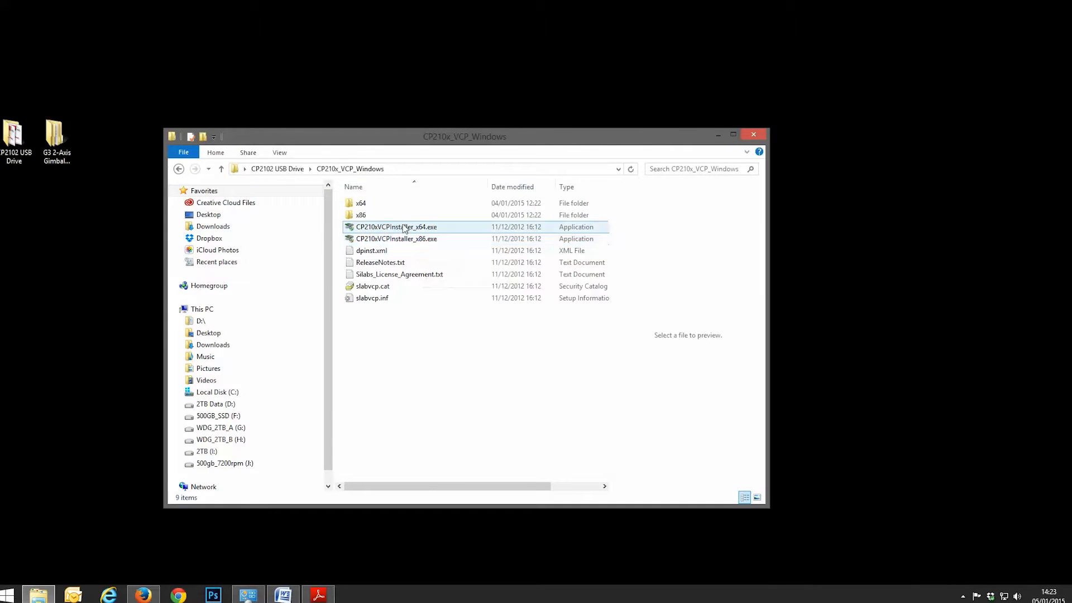
Step: Install the CP210x USB to UART Bridge driver with CP210xVCPInstaller_x64.exe, accepting the license agreement, and close the driver folder
{"action": "double_click", "coordinate": [400, 229]}
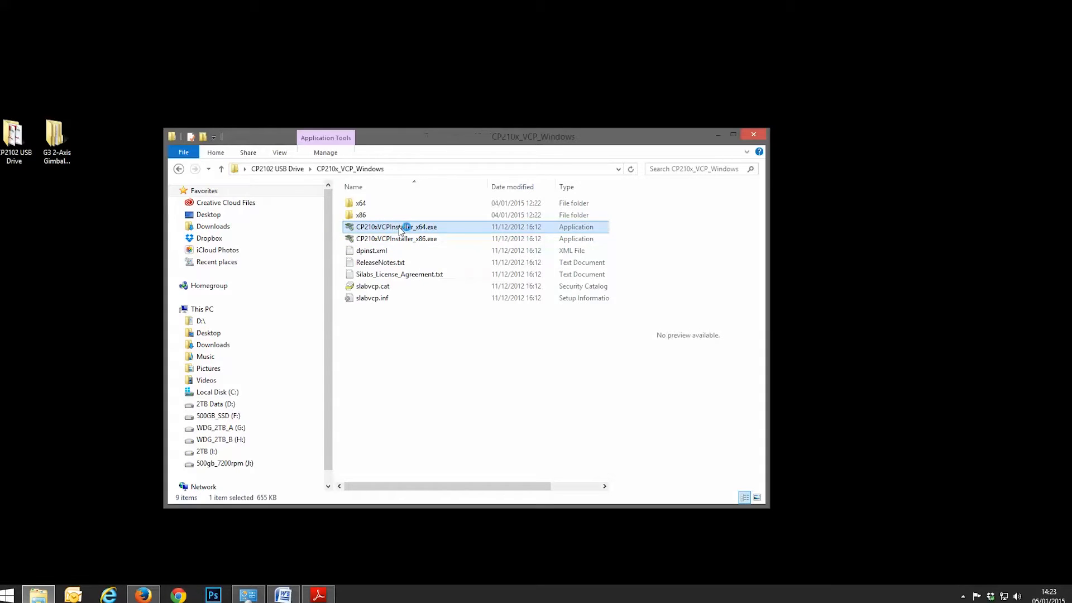
{"action": "left_click", "coordinate": [325, 336]}
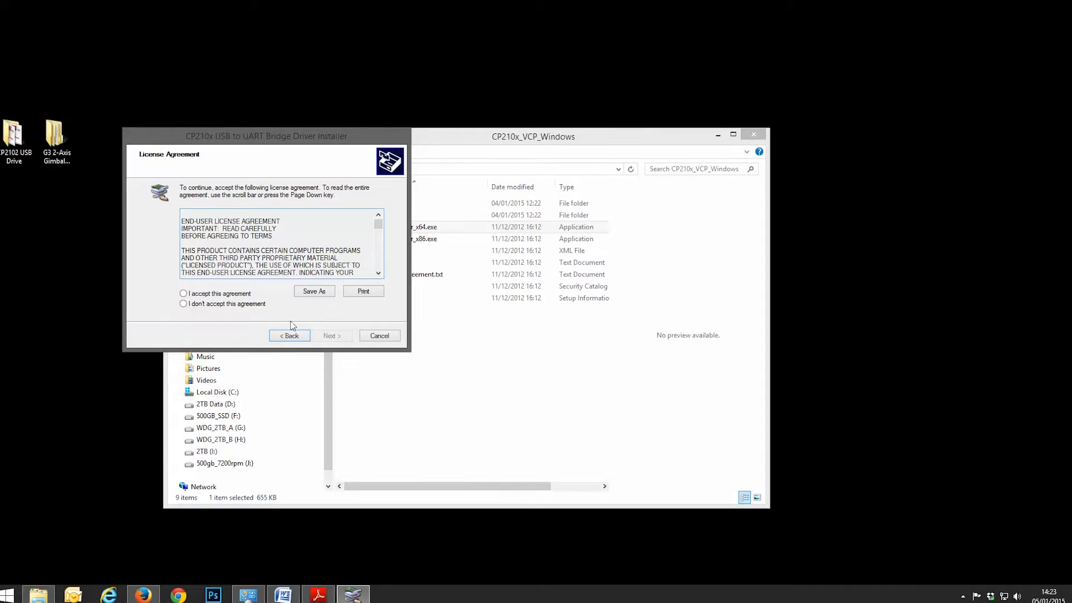
{"action": "left_click", "coordinate": [327, 337]}
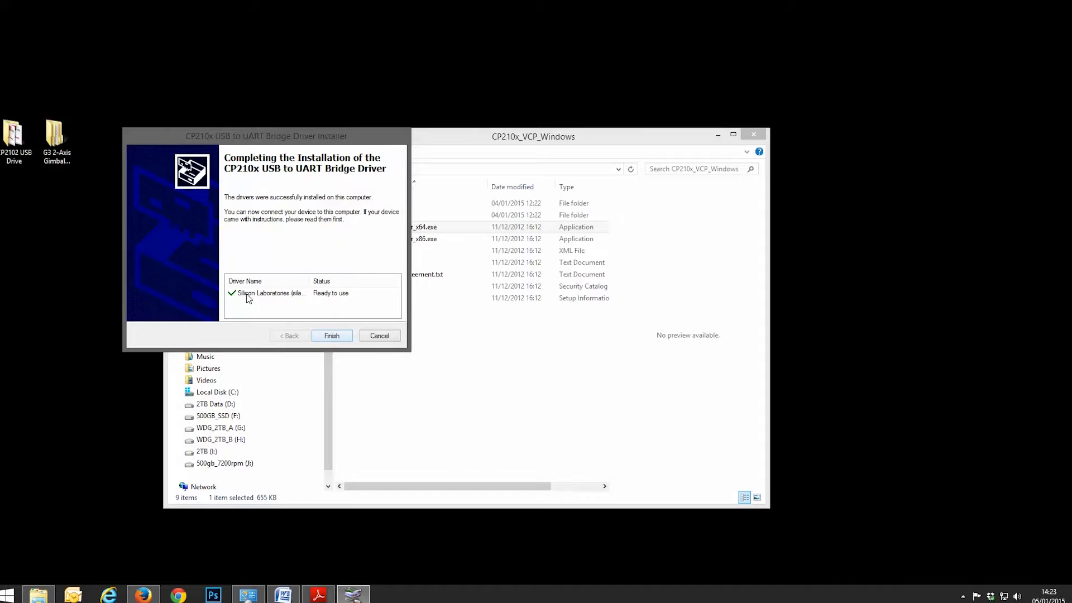
{"action": "left_click", "coordinate": [327, 337]}
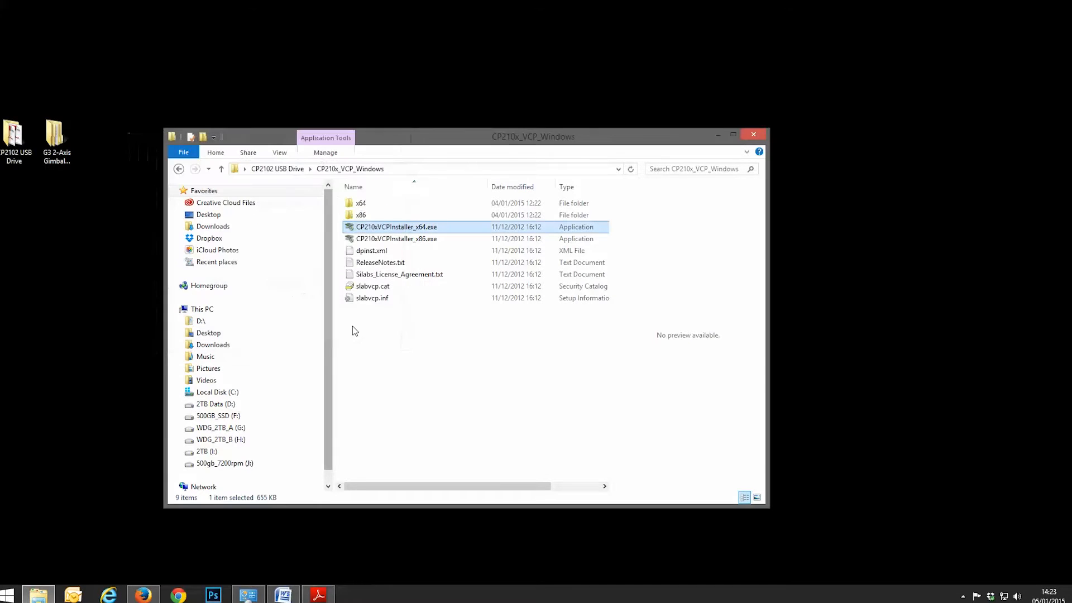
{"action": "left_click", "coordinate": [415, 350]}
{"action": "left_click", "coordinate": [753, 134]}
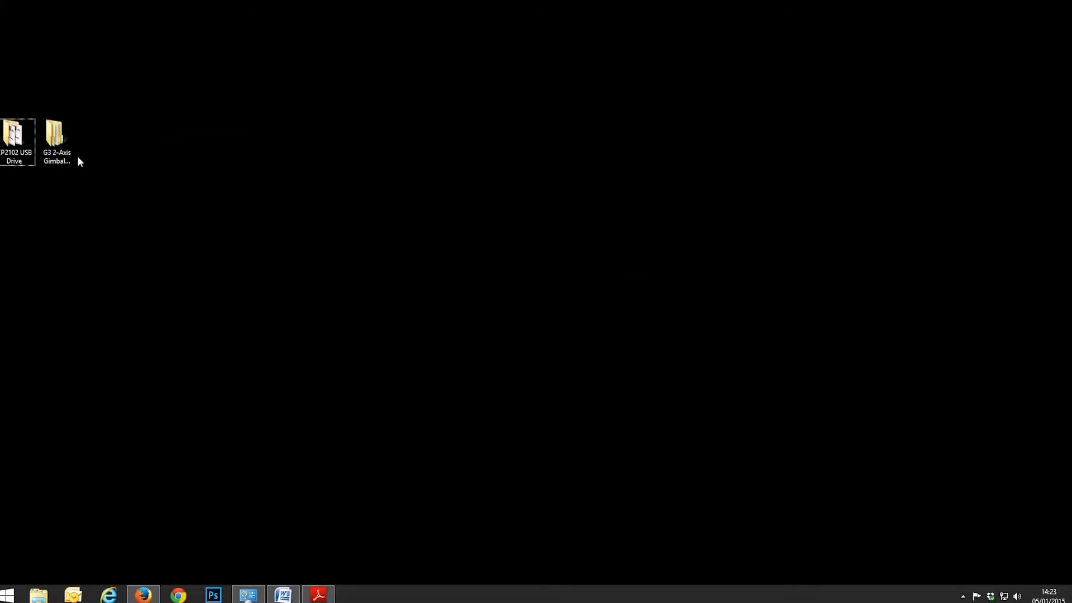
Step: Open the G3 2-Axis Gimbal Update Software V2.0 folder inside the desktop's G3 2-Axis Gimbal Firmware V2.13 folder
{"action": "double_click", "coordinate": [42, 145]}
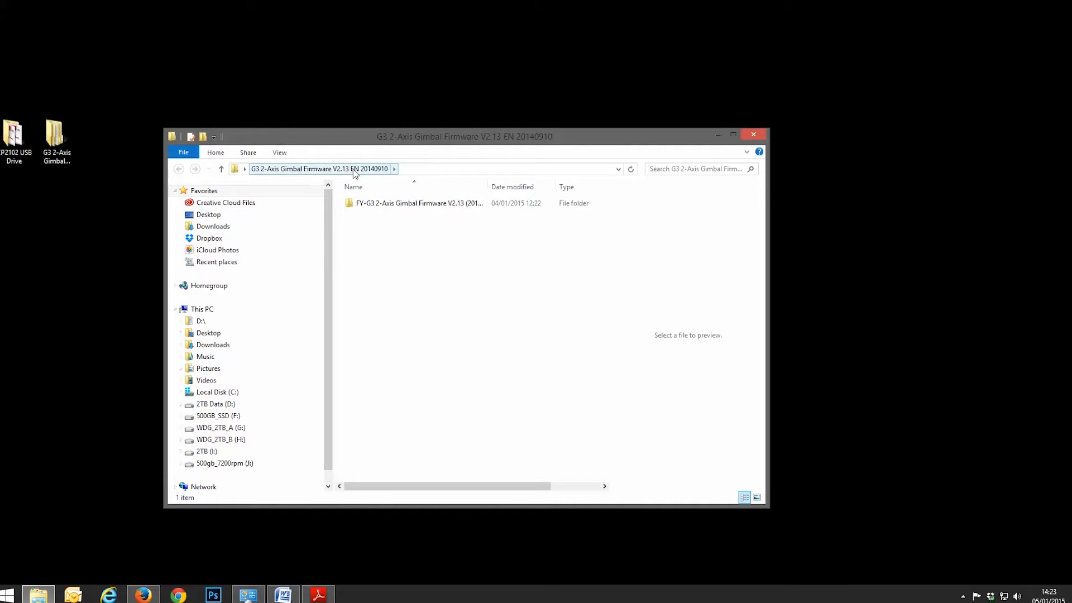
{"action": "double_click", "coordinate": [379, 207]}
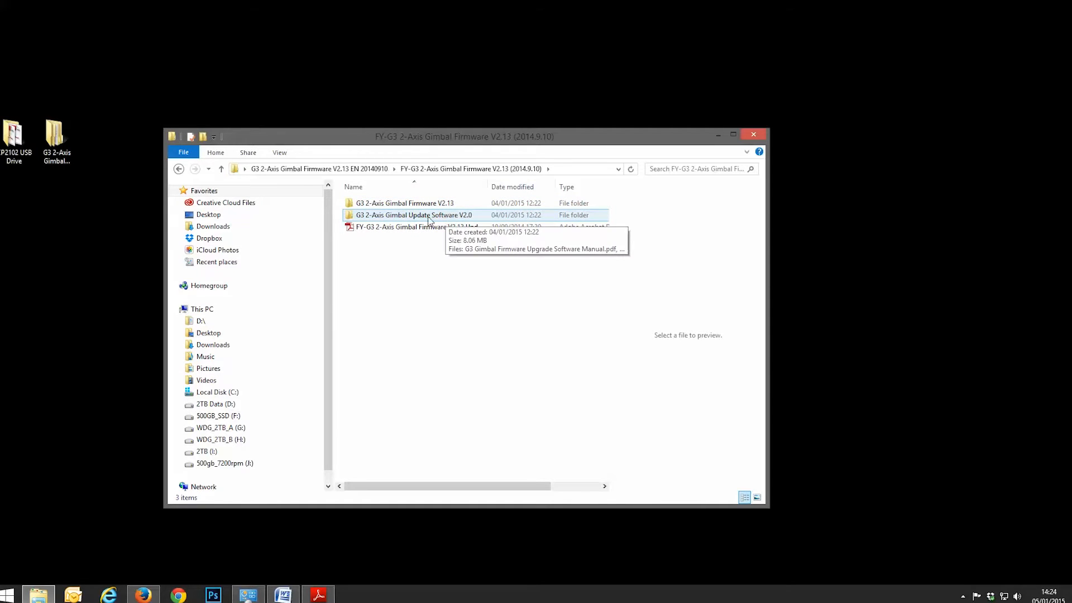
{"action": "double_click", "coordinate": [410, 216]}
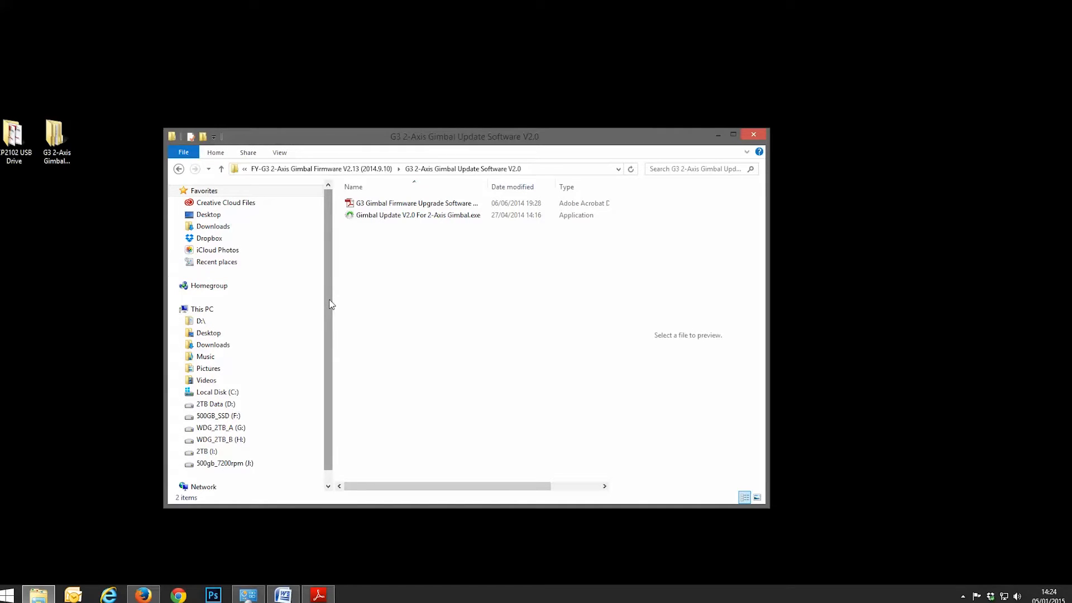
Step: Launch Gimbal Update V2.0 For 2-Axis Gimbal.exe, reposition its window and check which COM ports it offers
{"action": "left_click_drag", "start_coordinate": [329, 304], "coordinate": [330, 313]}
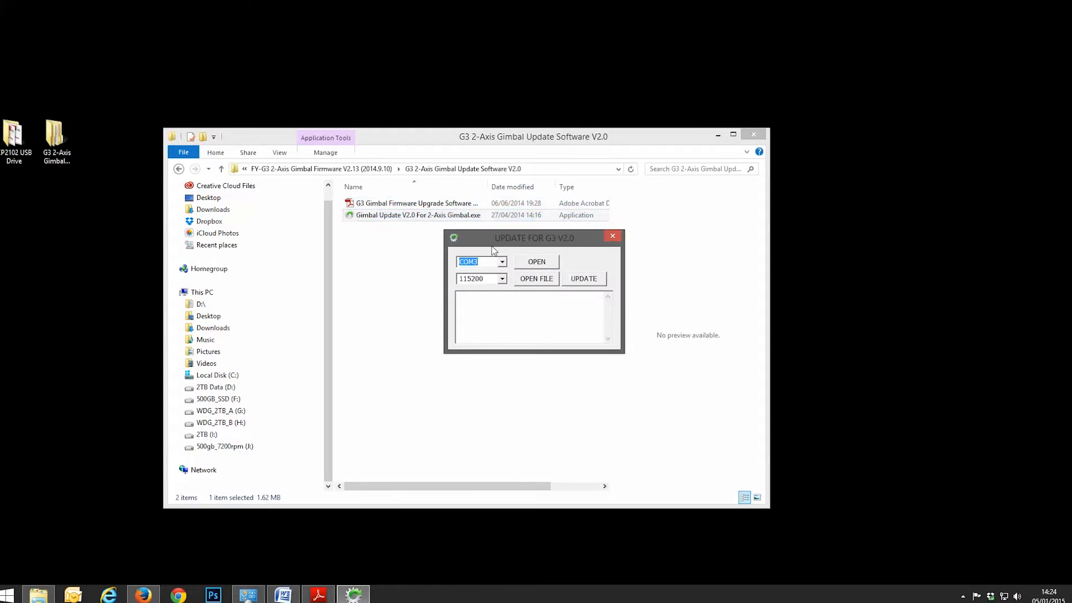
{"action": "left_click_drag", "start_coordinate": [537, 244], "coordinate": [509, 253]}
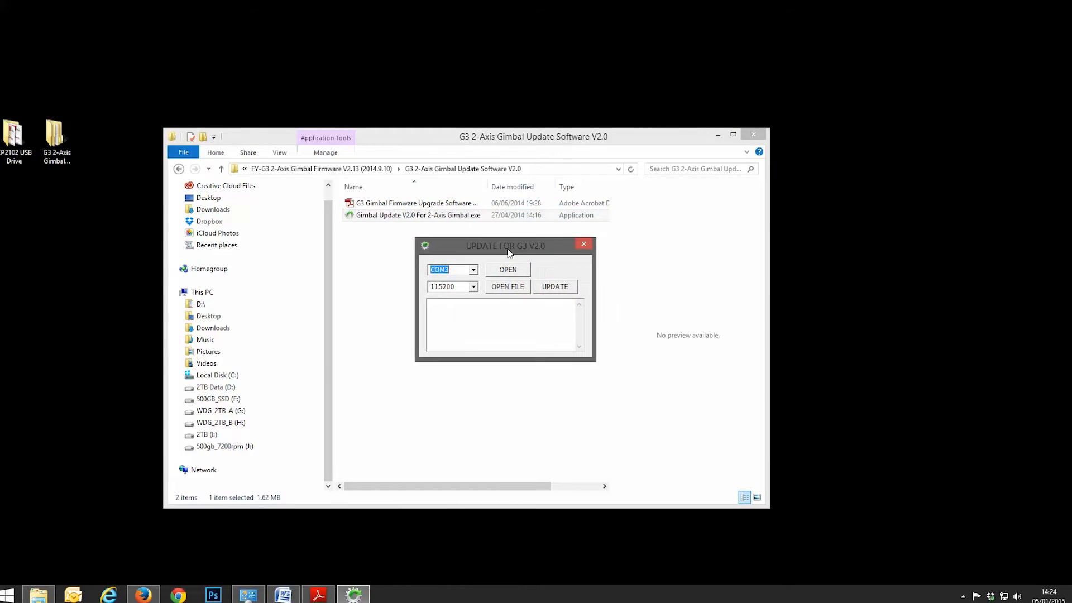
{"action": "left_click", "coordinate": [474, 271]}
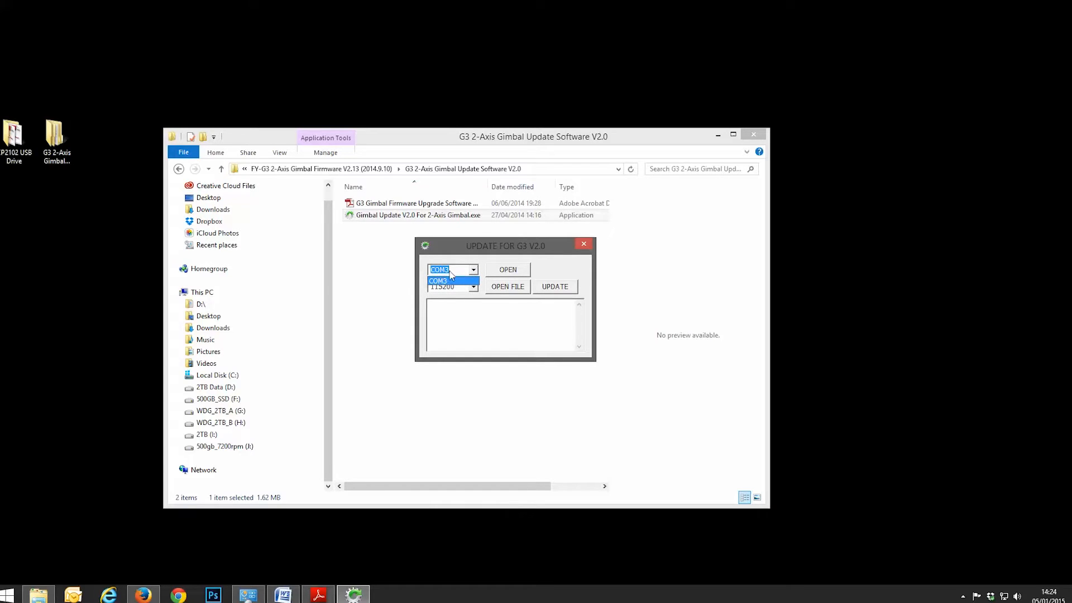
{"action": "left_click", "coordinate": [473, 273]}
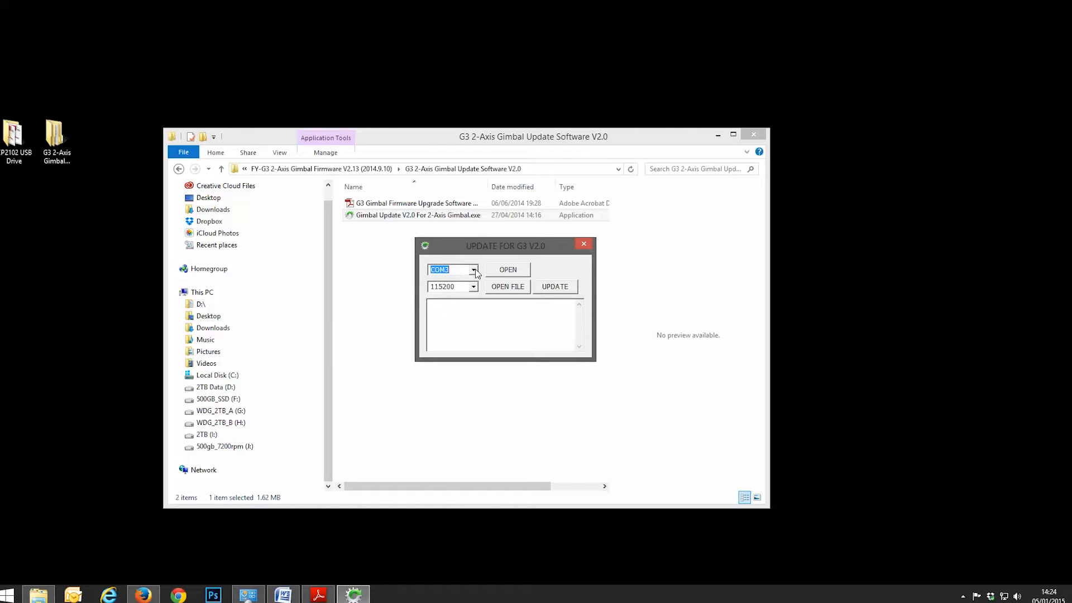
{"action": "left_click", "coordinate": [475, 270]}
{"action": "left_click", "coordinate": [475, 271]}
{"action": "left_click", "coordinate": [473, 271]}
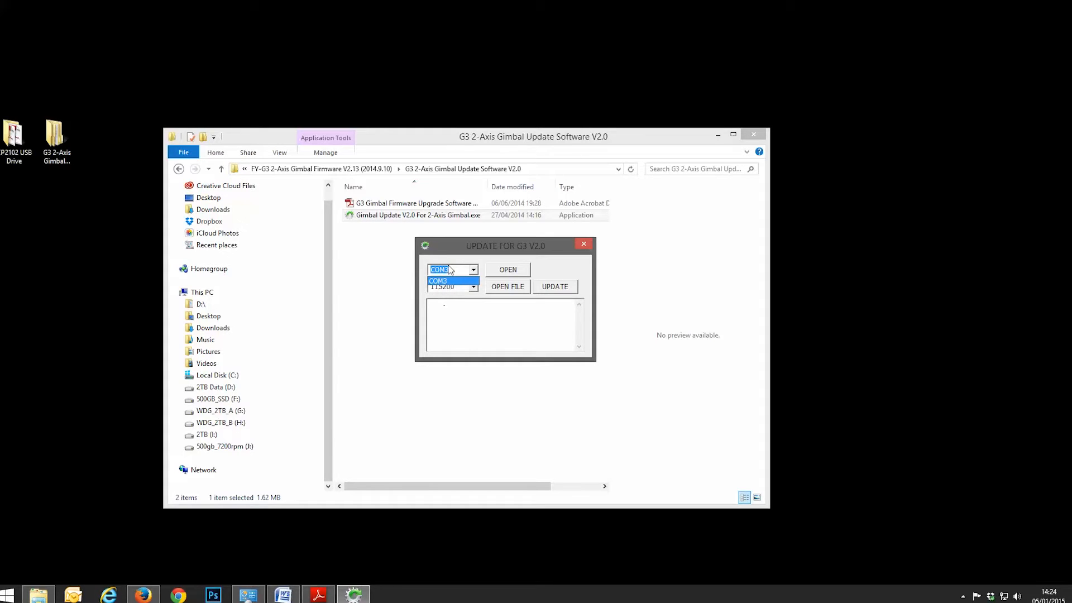
{"action": "left_click", "coordinate": [474, 272]}
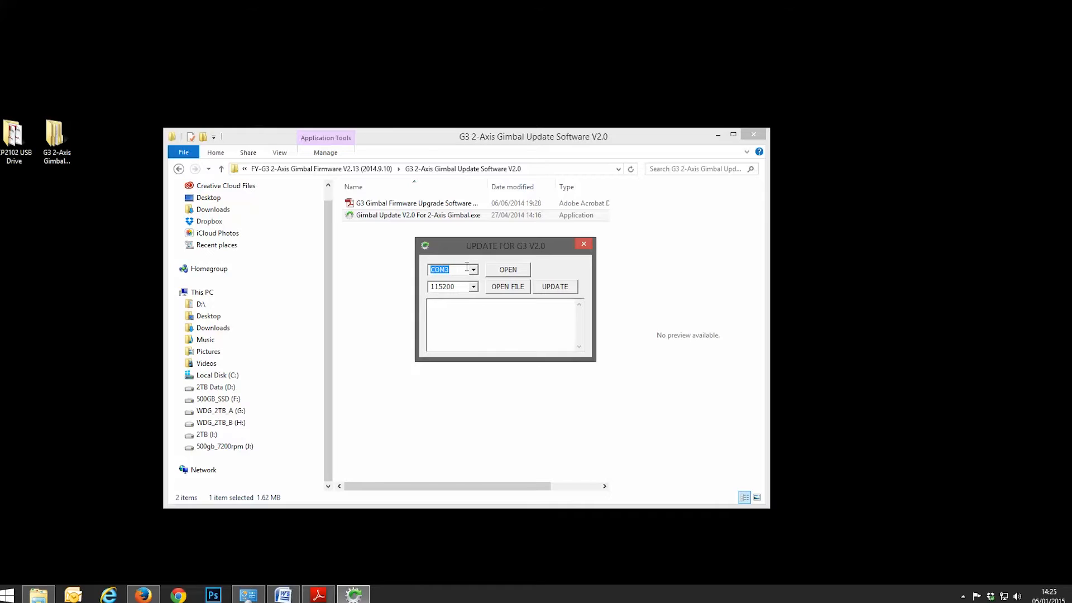
Step: Check the Silicon Labs CP210x USB to UART Bridge's port in Device Manager and open the COM3 connection in the gimbal update tool
{"action": "left_click", "coordinate": [6, 595]}
{"action": "mouse_move", "coordinate": [172, 450]}
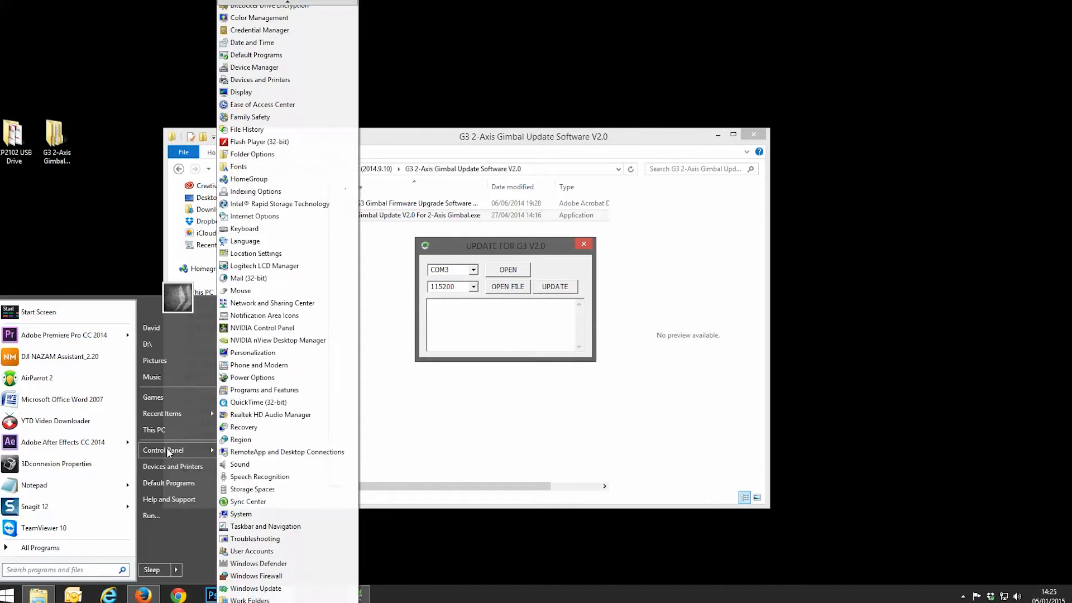
{"action": "left_click", "coordinate": [257, 66]}
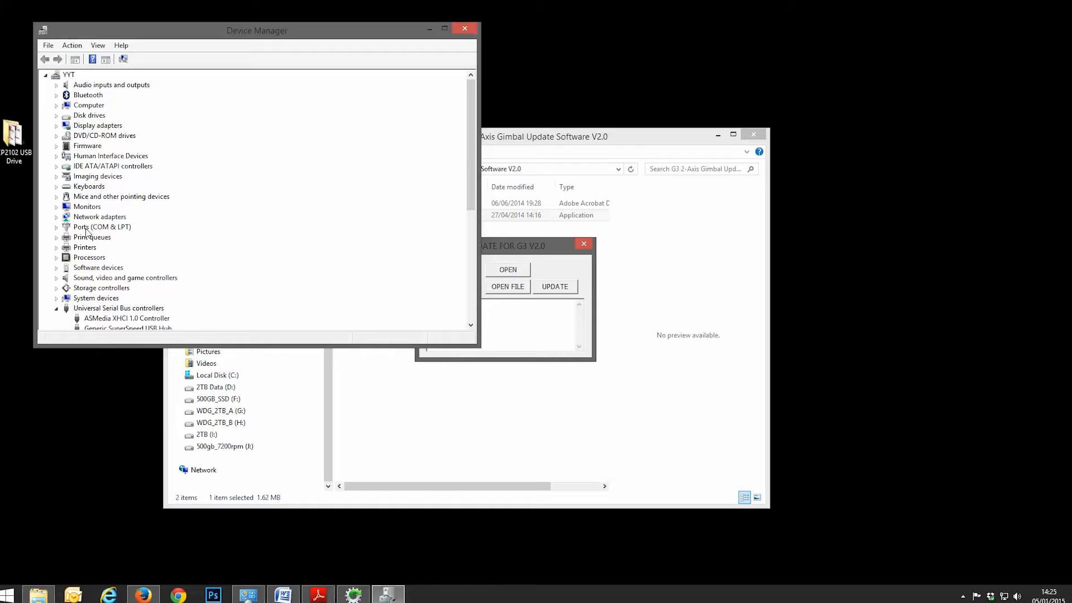
{"action": "left_click", "coordinate": [57, 227]}
{"action": "left_click", "coordinate": [103, 238]}
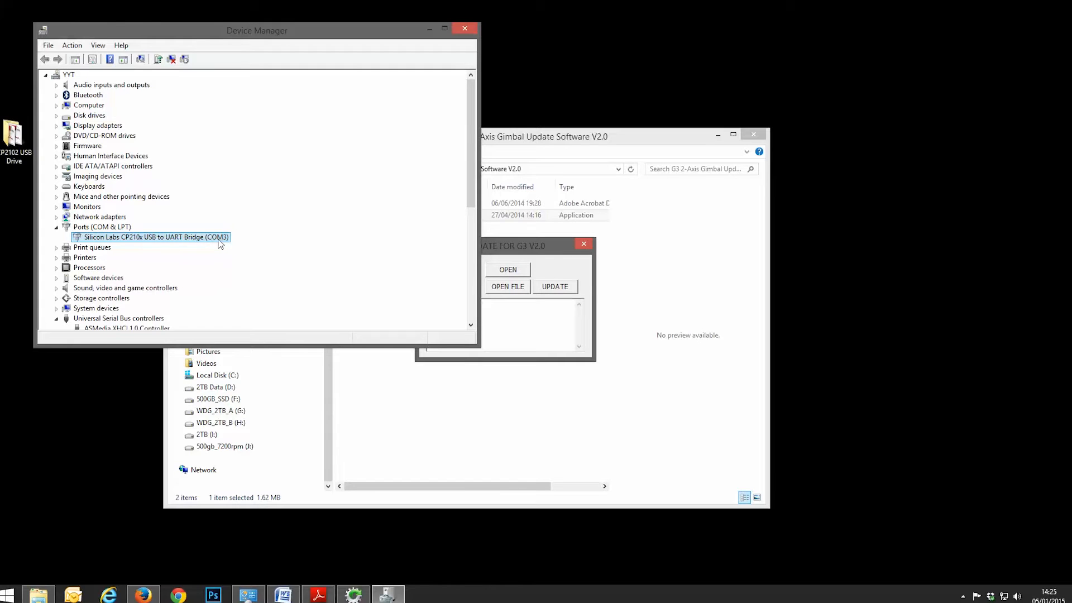
{"action": "left_click", "coordinate": [463, 29]}
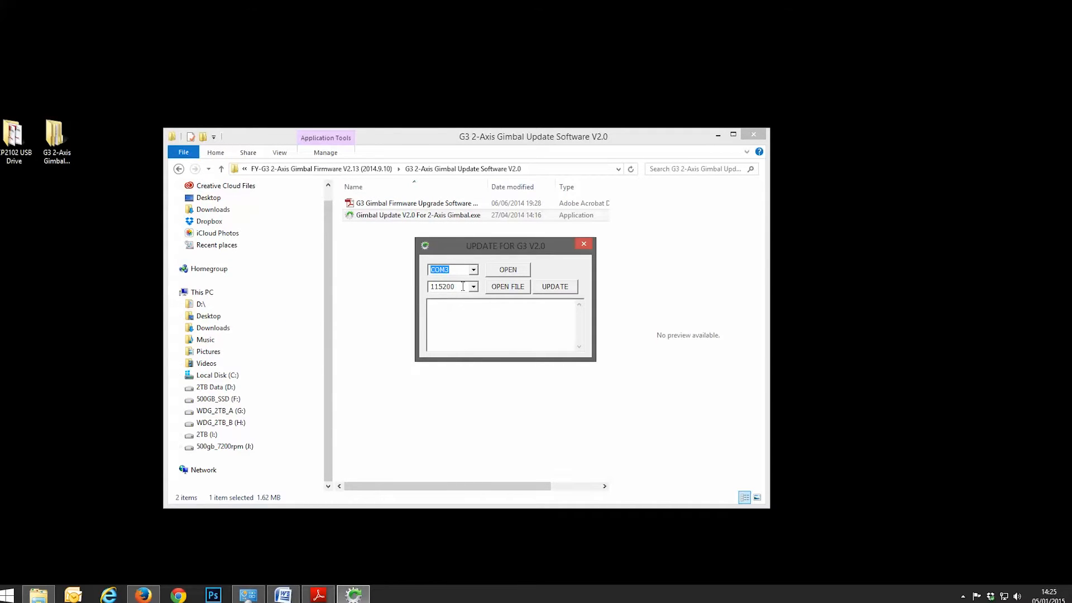
{"action": "left_click", "coordinate": [509, 270]}
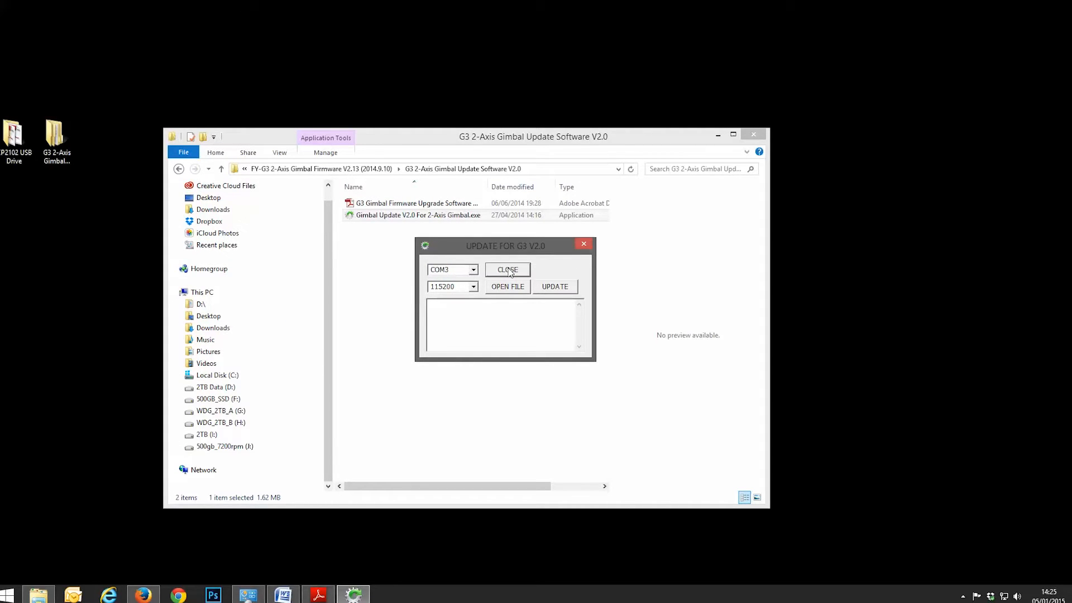